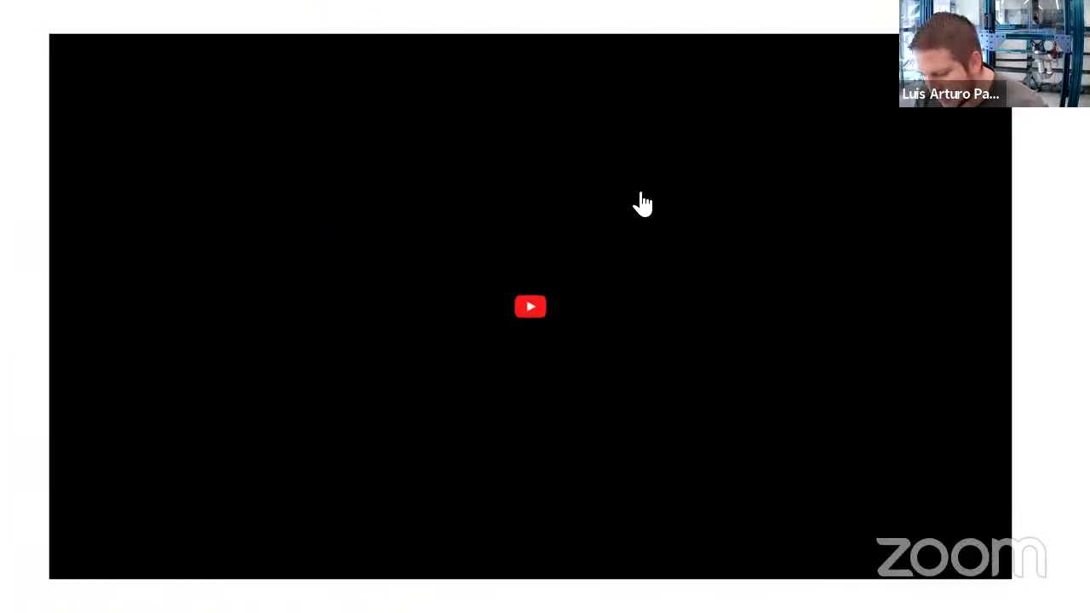
Step: Exit the full-screen presentation to edit the toolpathing deck on slide 3
key("Escape")
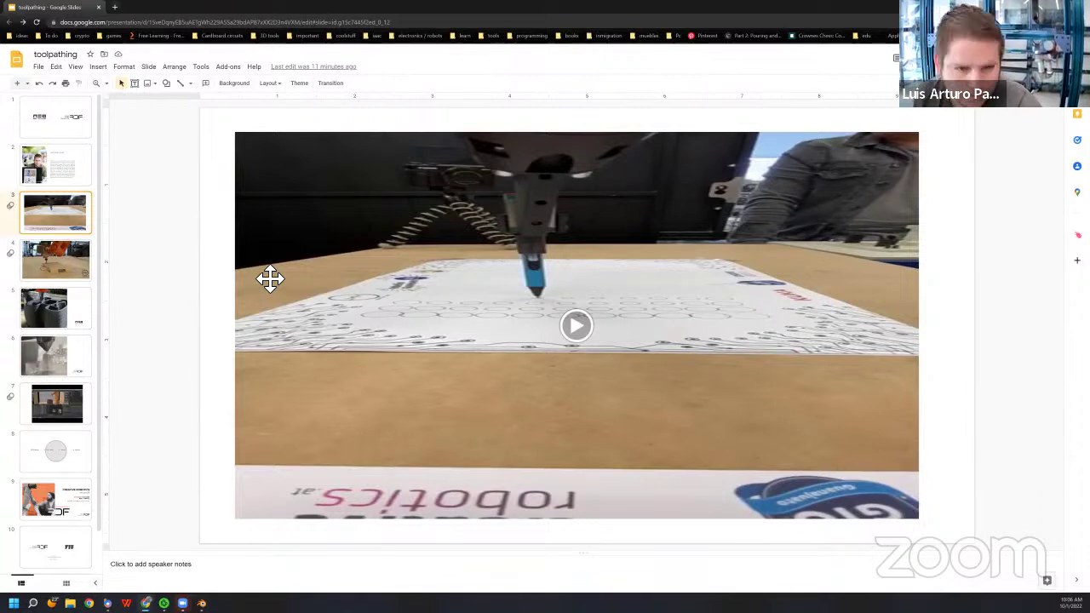
Step: Open slide 3's robot-arm pen-plotting video in a Drive tab, play its 0:06, then return to the deck
left_click(893, 191)
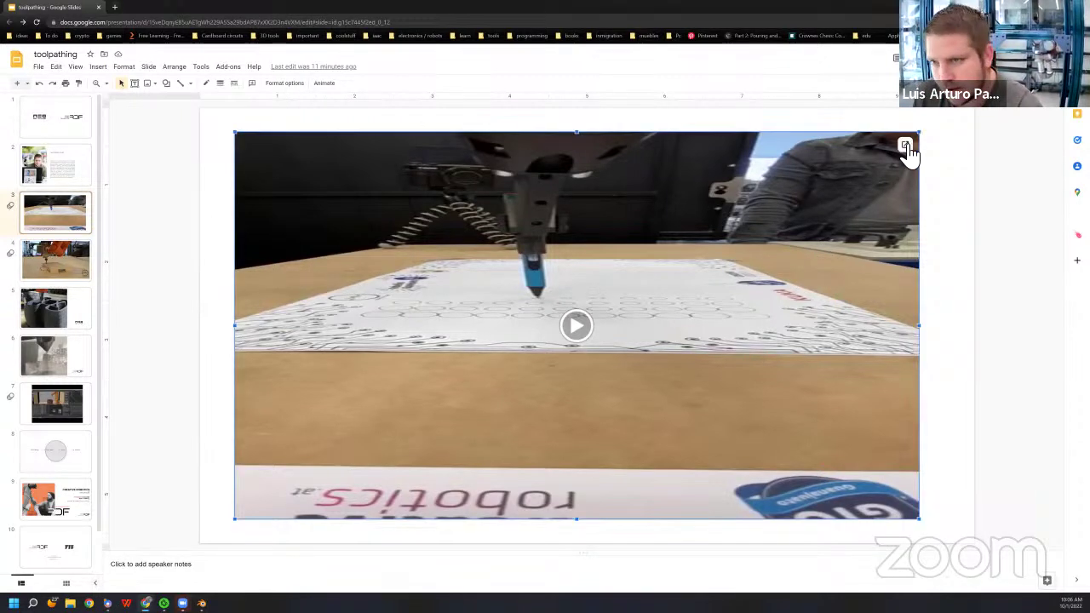
left_click(906, 146)
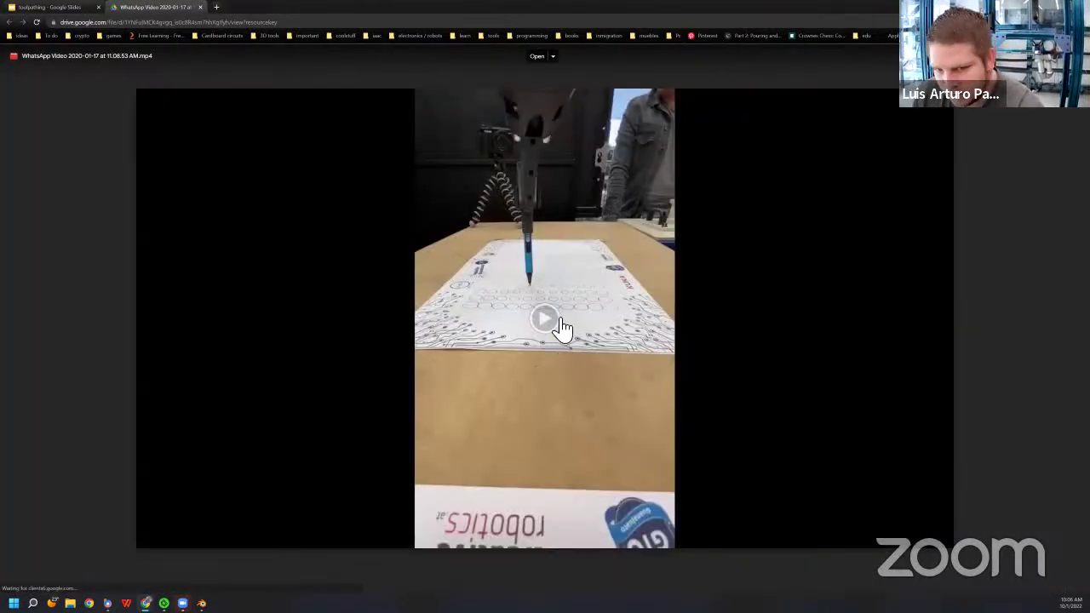
left_click(553, 317)
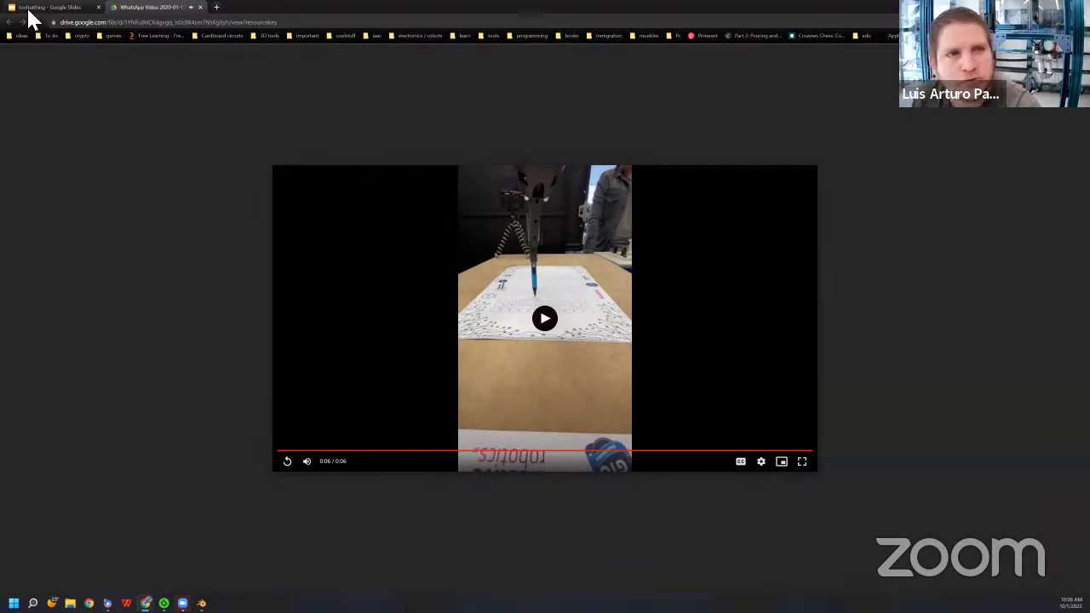
left_click(65, 10)
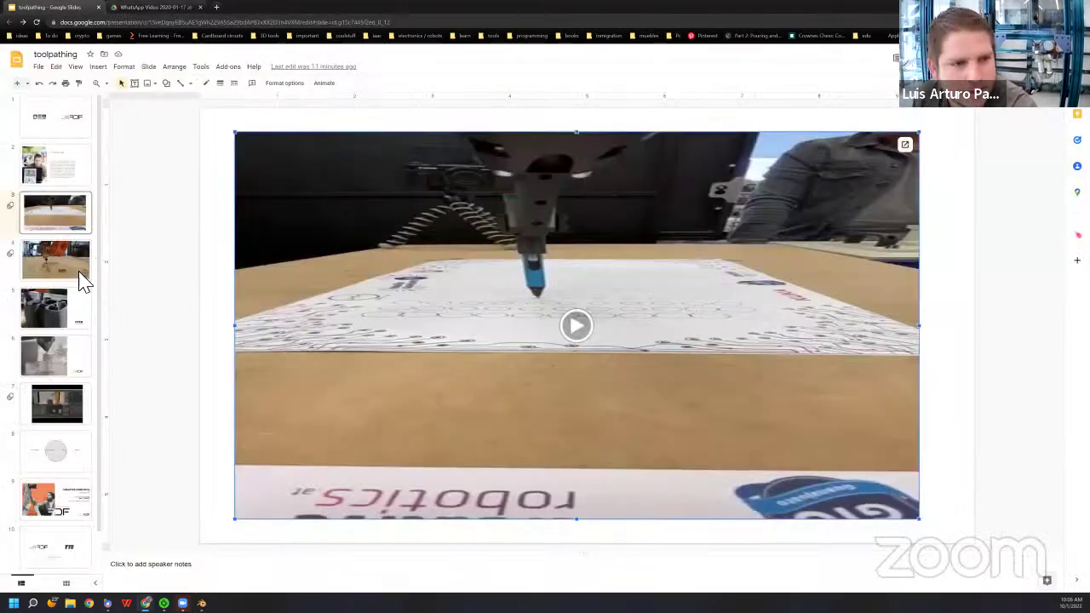
Step: Open slide 4's Milling.mp4 in Drive, play it, skip ahead to 0:19, then return to the deck
left_click(64, 272)
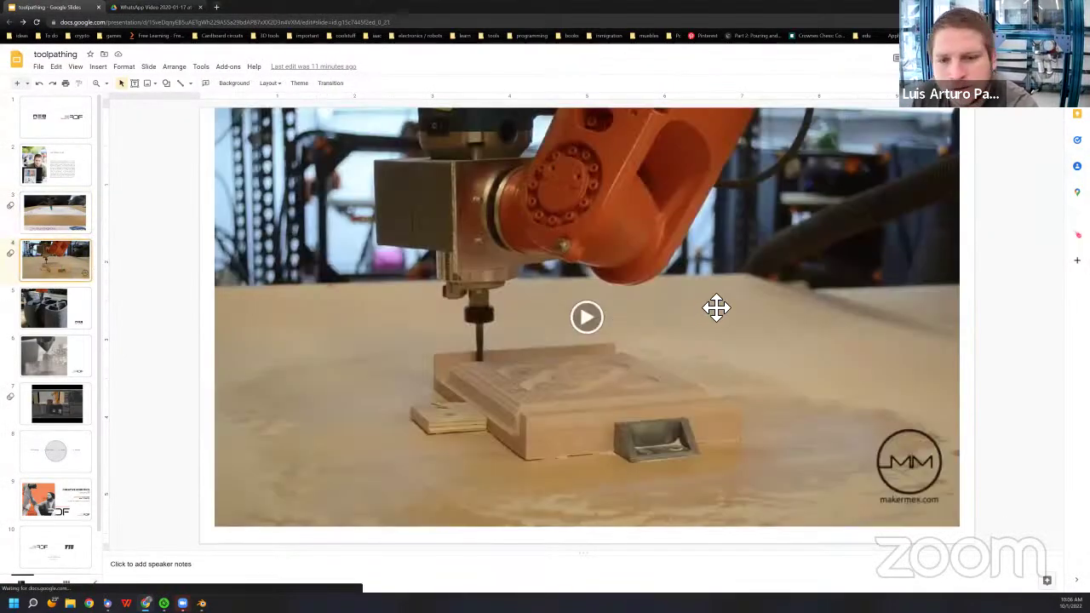
left_click(587, 317)
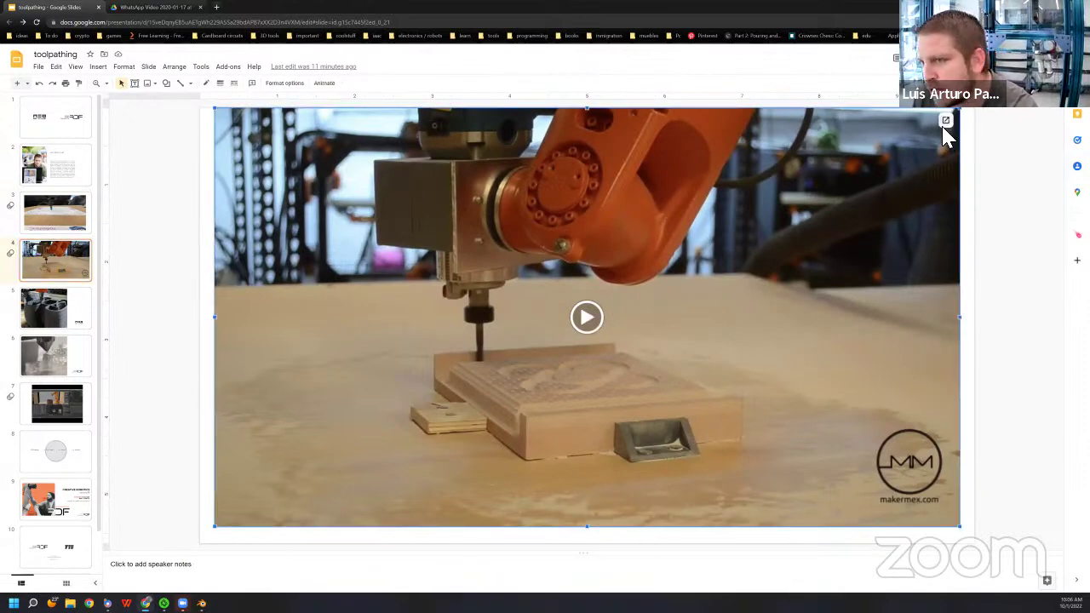
left_click(945, 124)
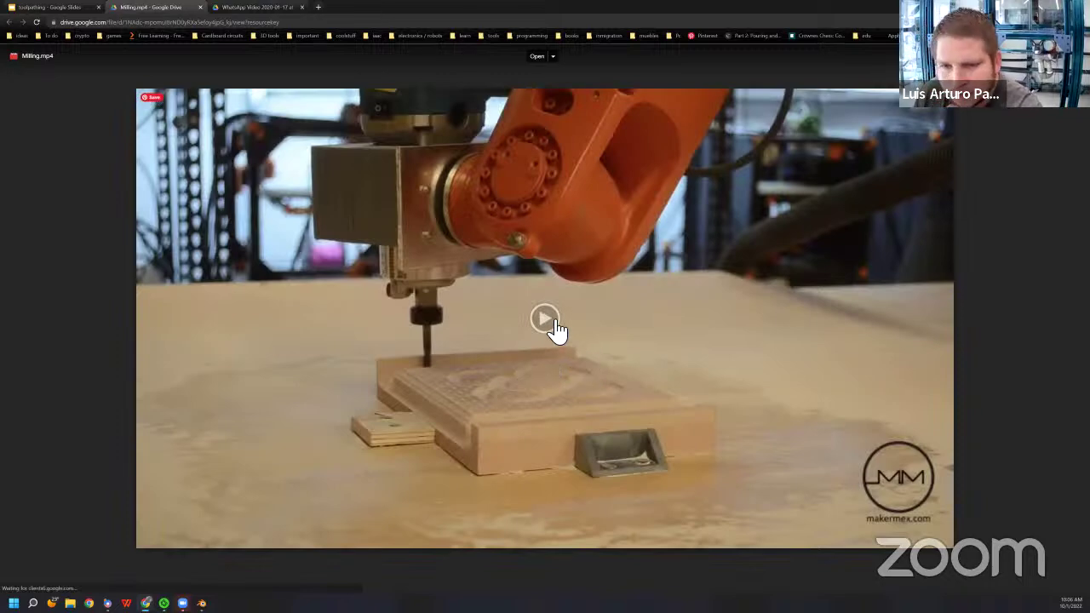
left_click(546, 320)
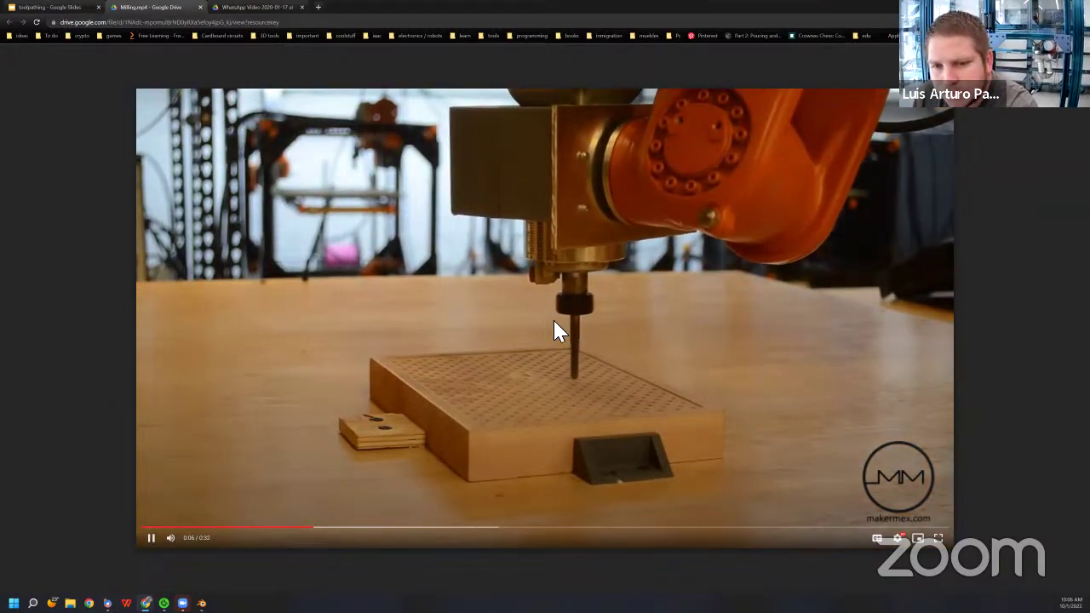
left_click(601, 539)
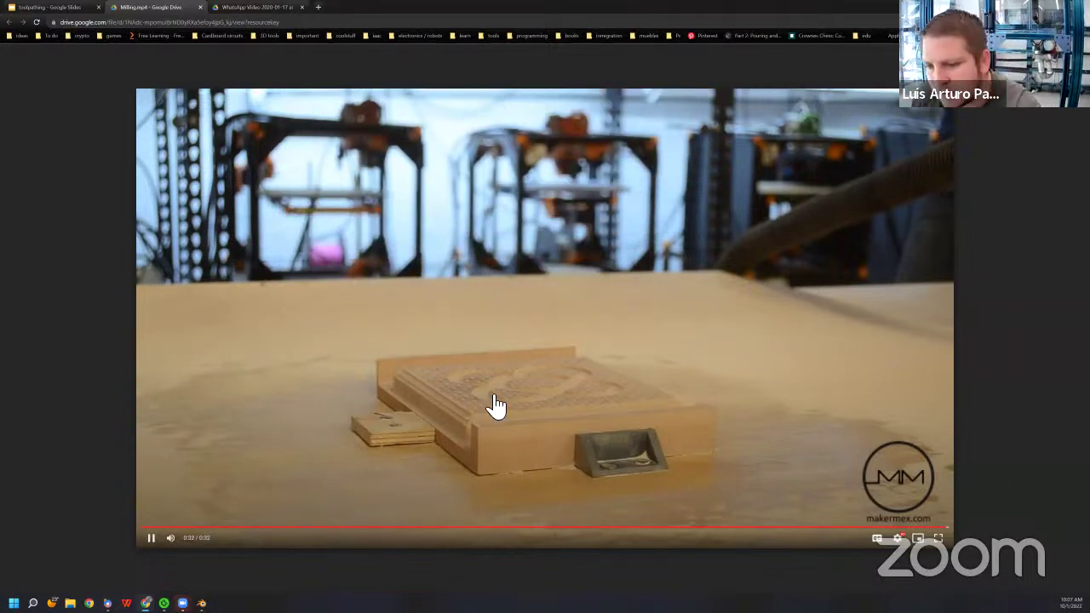
left_click(69, 10)
Step: Step through slides 5 and 6 to slide 7's simulated robot printing video
left_click(71, 317)
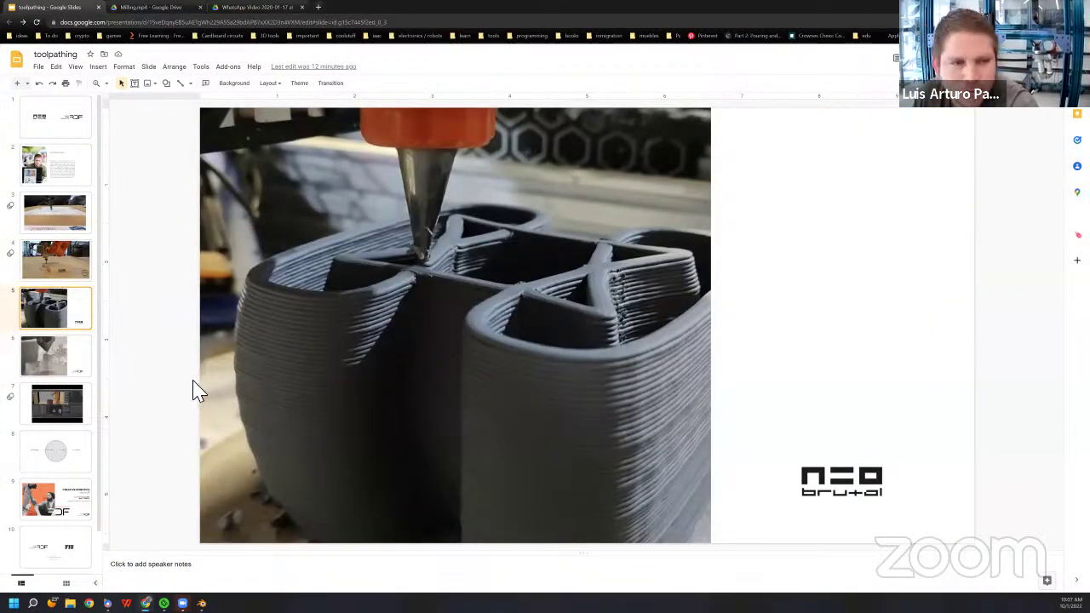
left_click(43, 360)
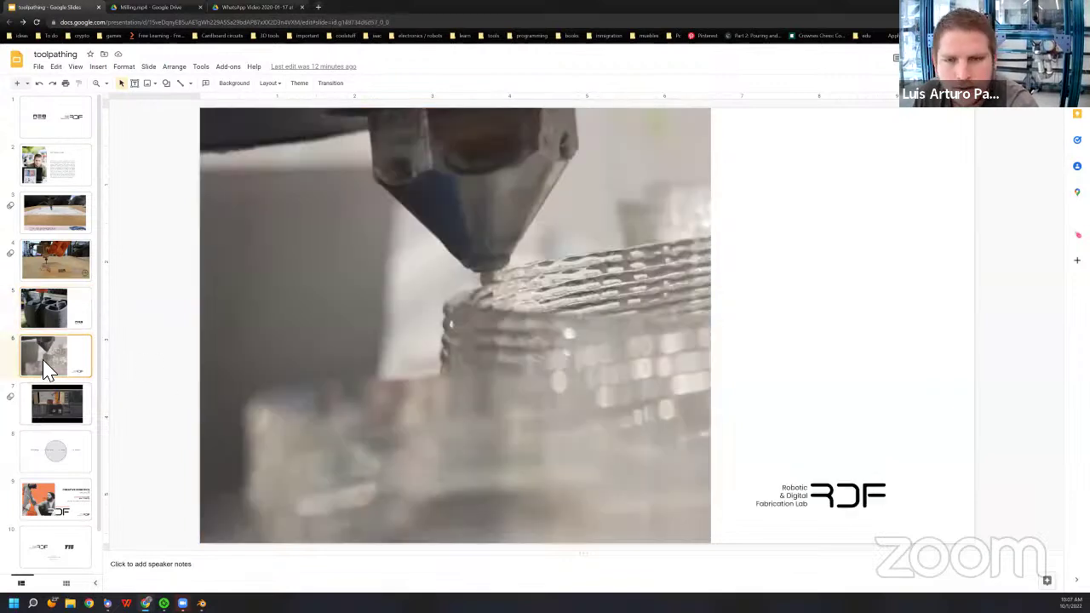
left_click(67, 415)
left_click(772, 221)
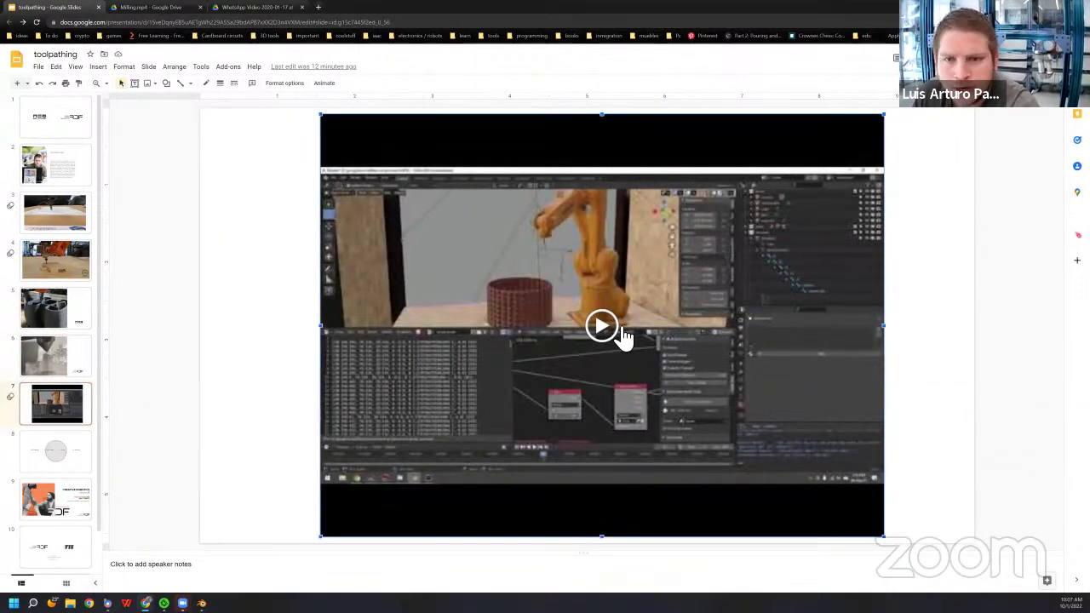
left_click(452, 348)
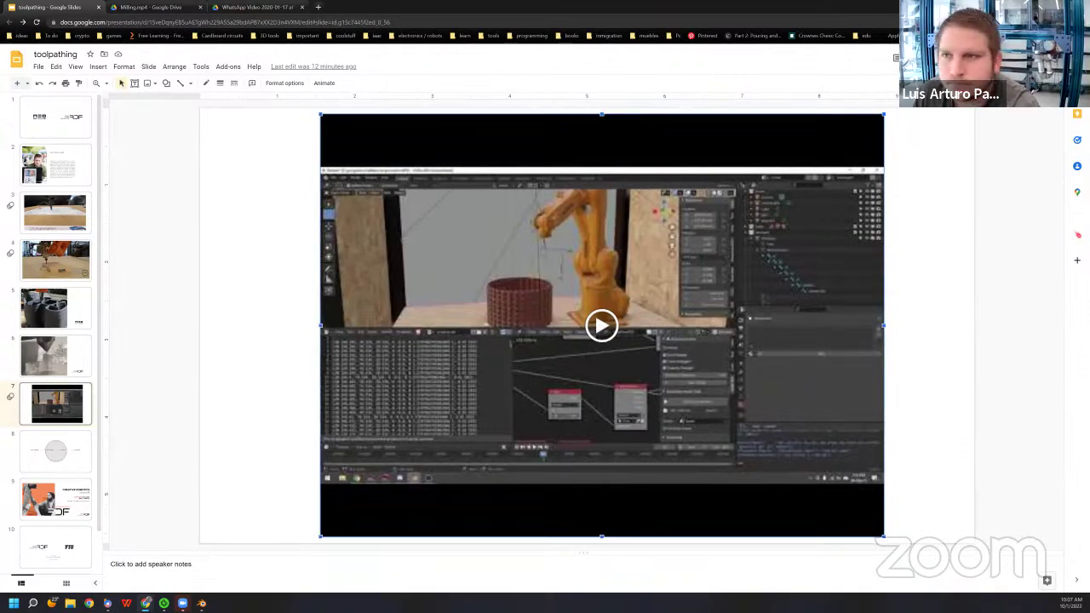
key("ctrl+F5")
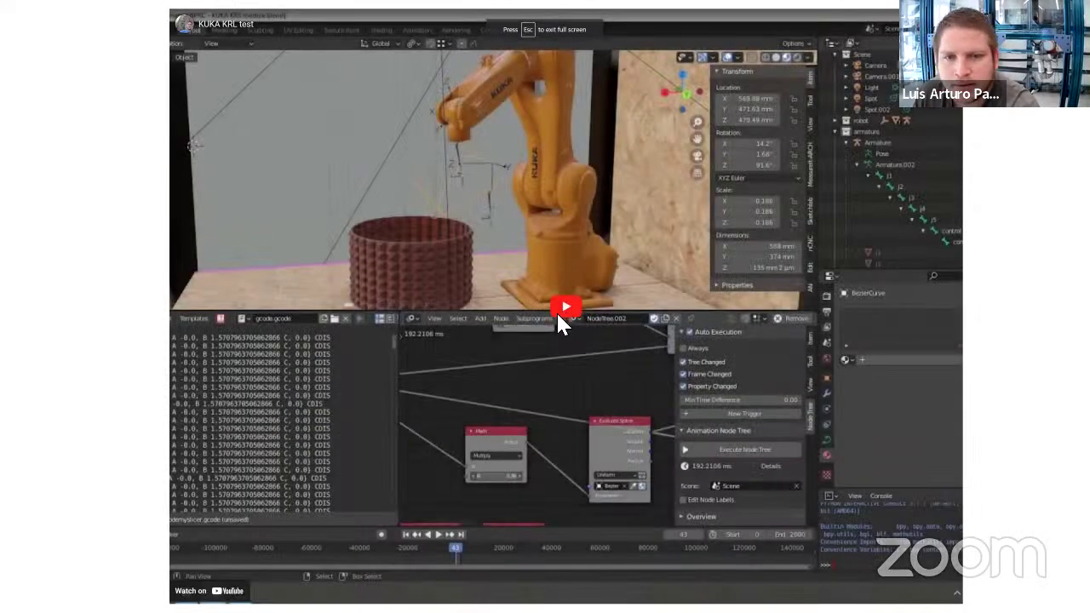
left_click(569, 312)
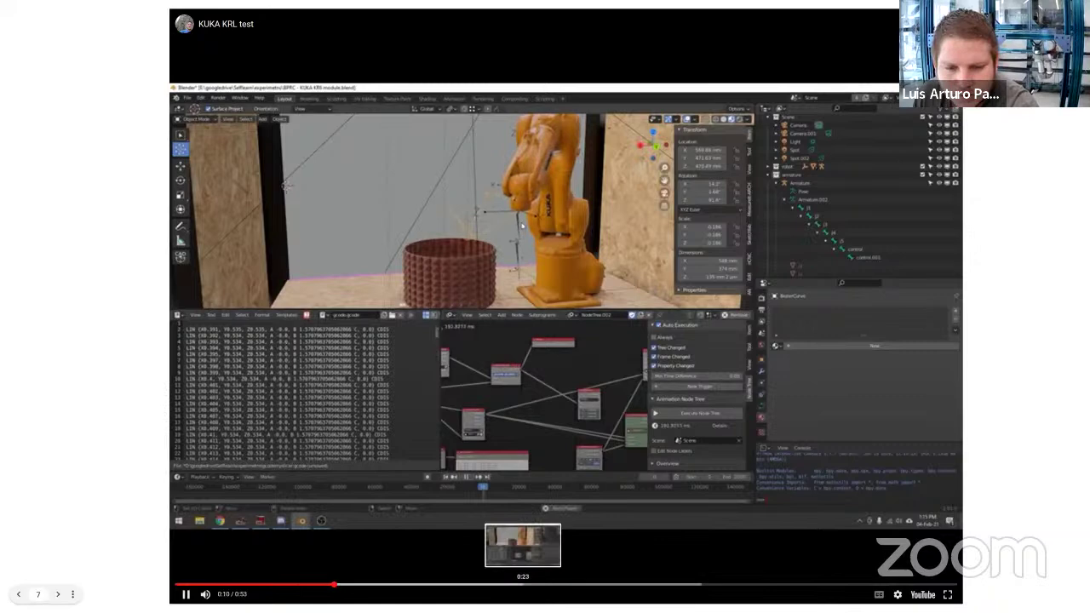
left_click(524, 585)
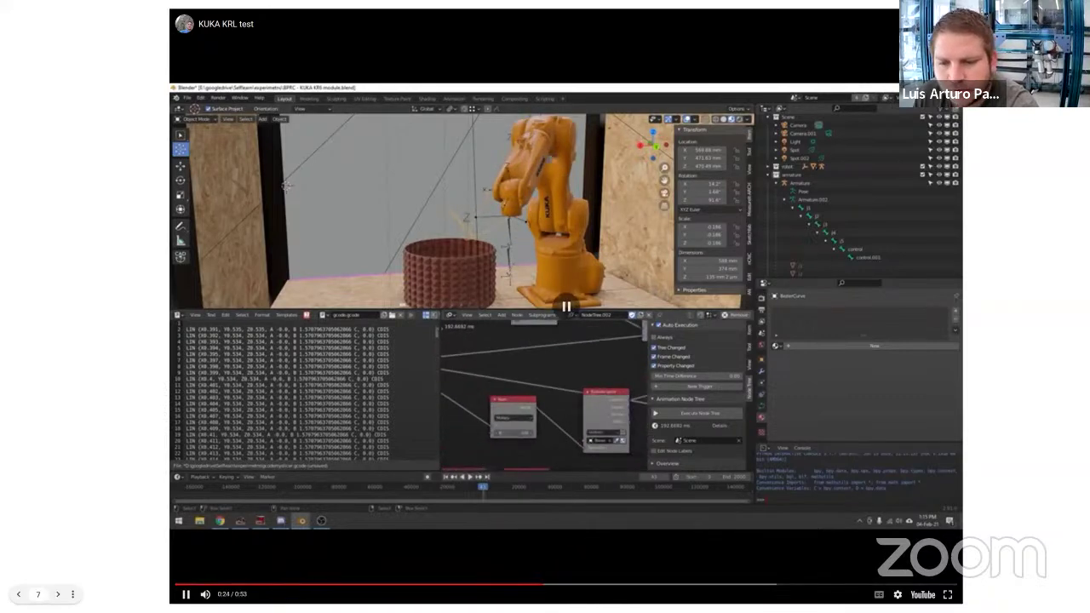
left_click_drag(537, 585, 661, 585)
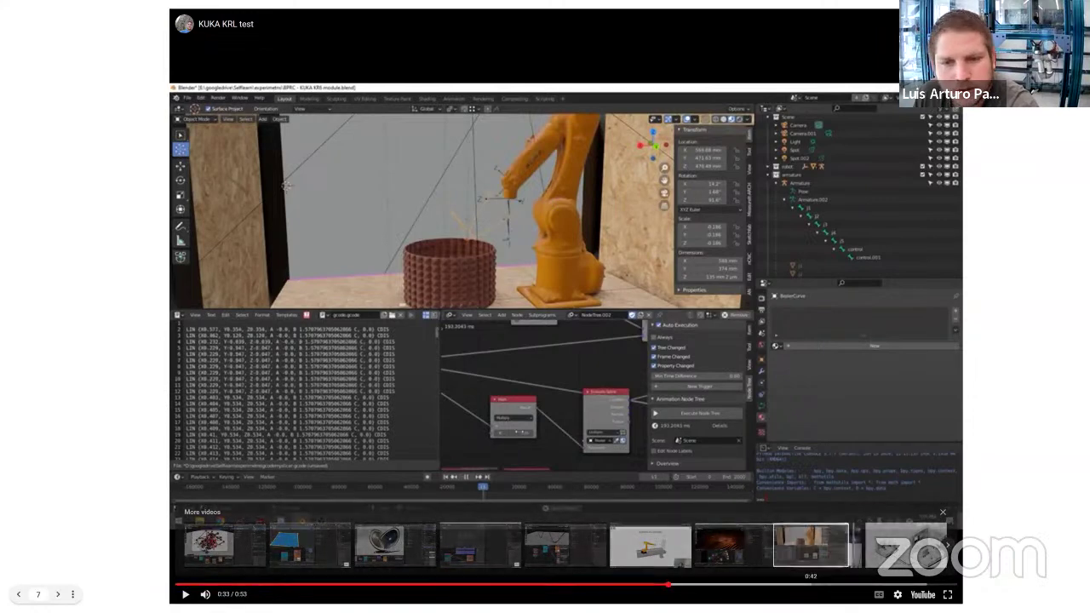
key("l")
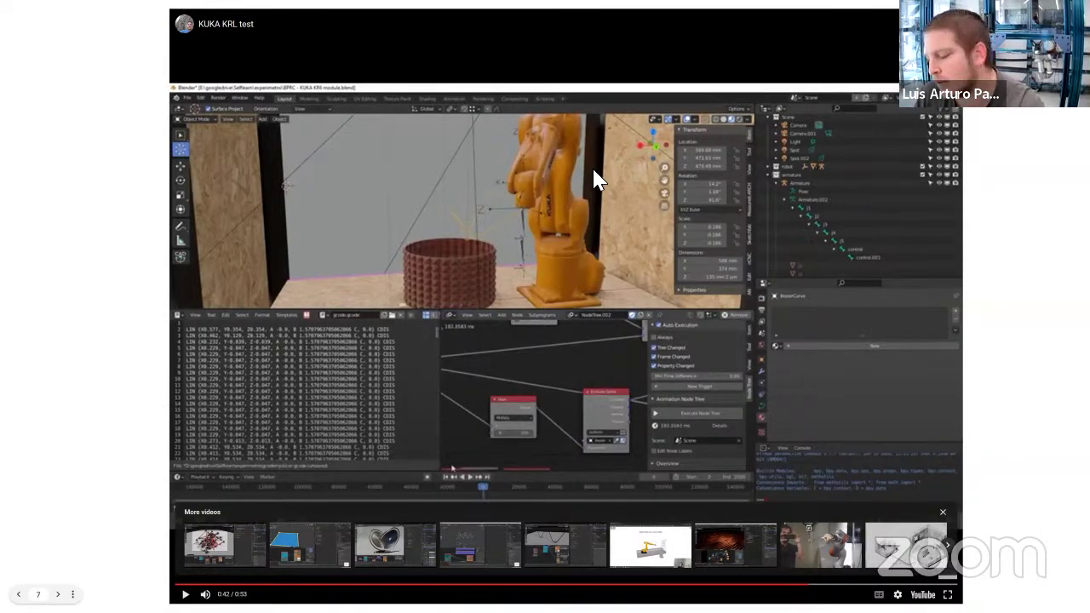
key("Escape")
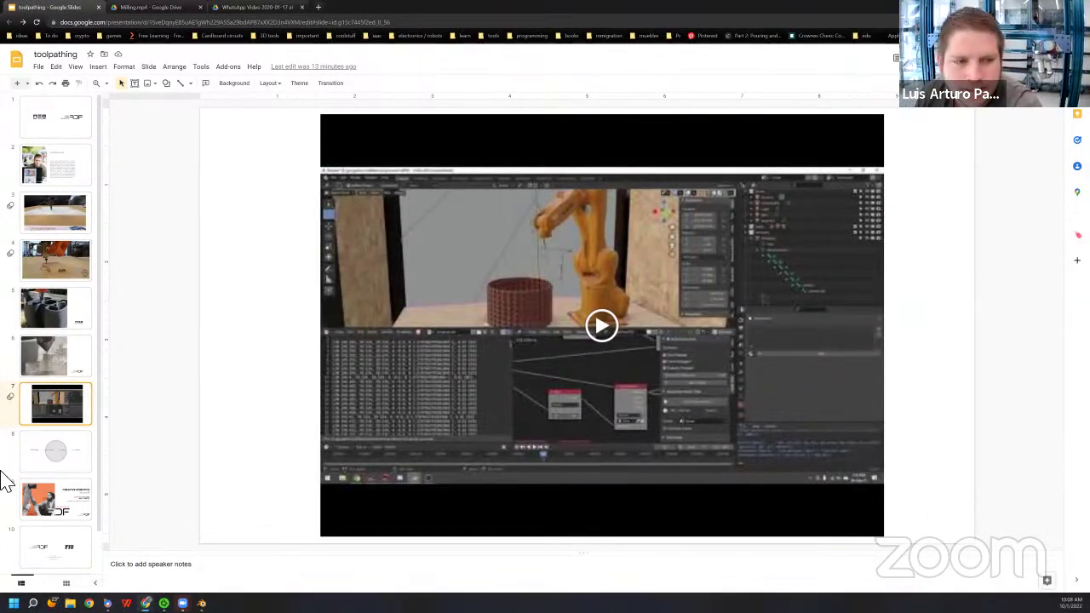
Step: Show slide 8's 3D/2D design → CAM / Slicer → G-code → machine diagram
left_click(64, 460)
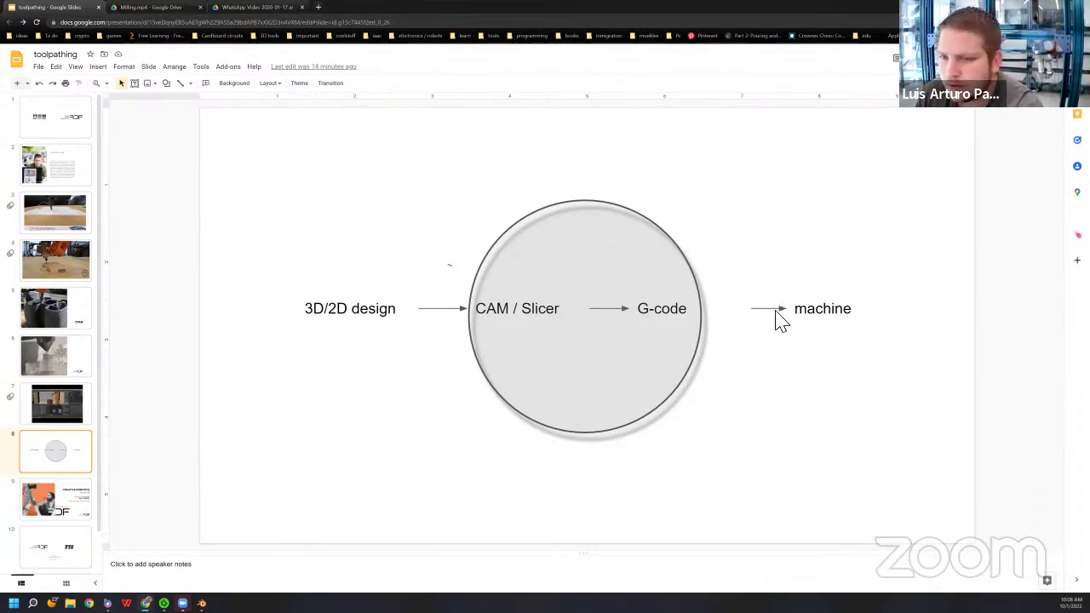
scroll(49, 455, "down", 1)
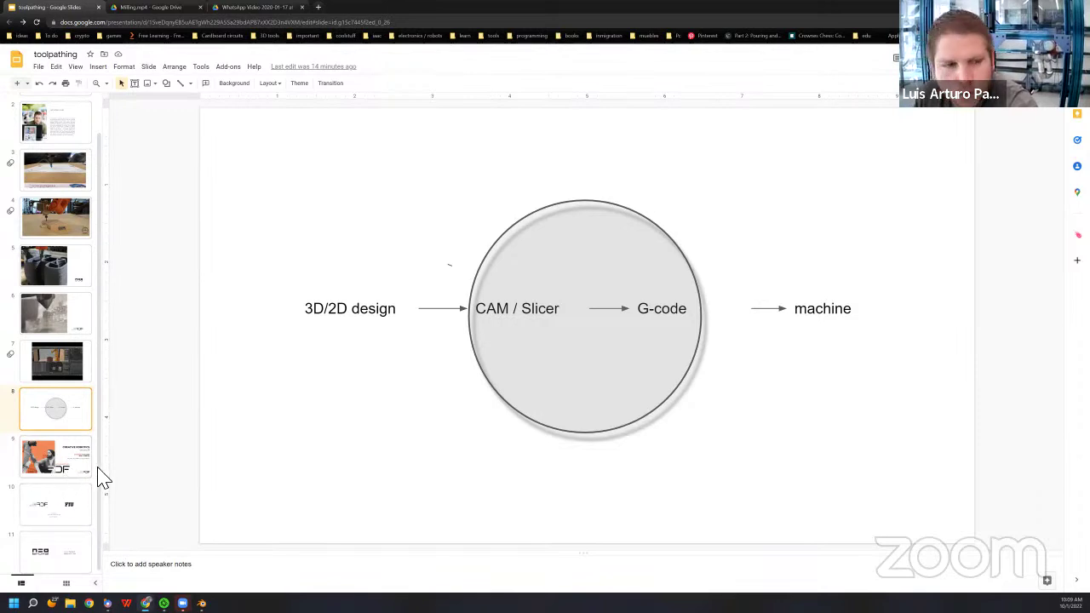
Step: Present slide 9 (Creative Robotics workshop) and slide 10 (RDF and FIU logos), then switch to the python-toolpathing repository
left_click(60, 467)
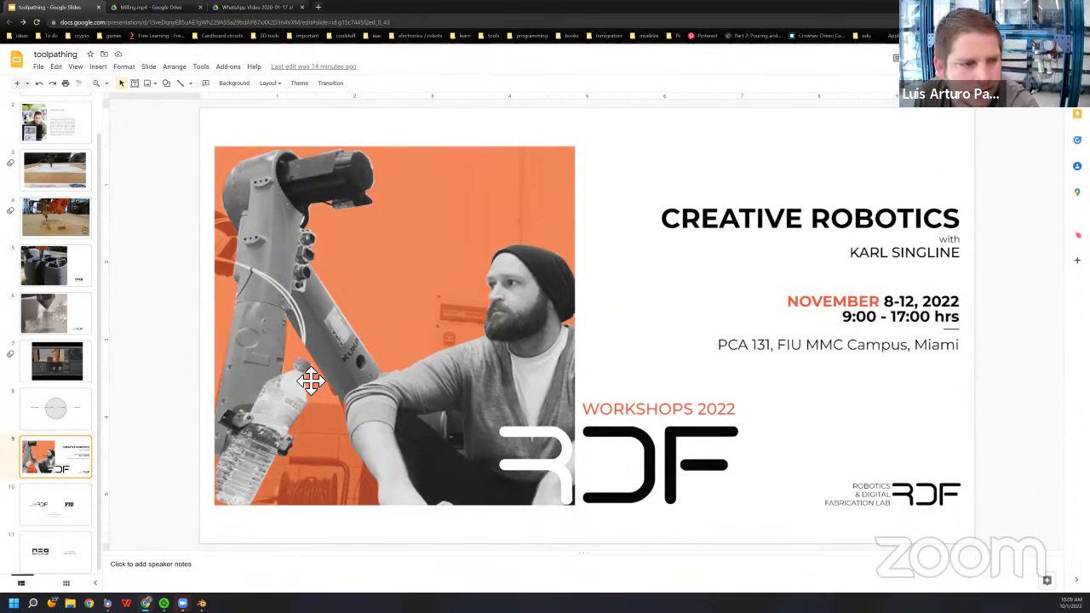
left_click(54, 515)
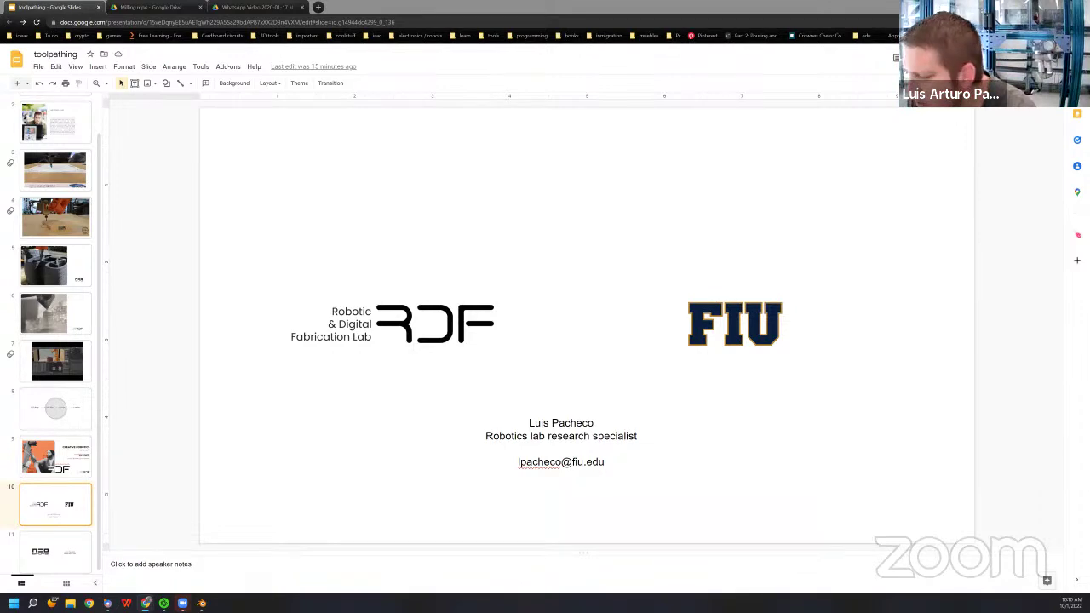
left_click(540, 12)
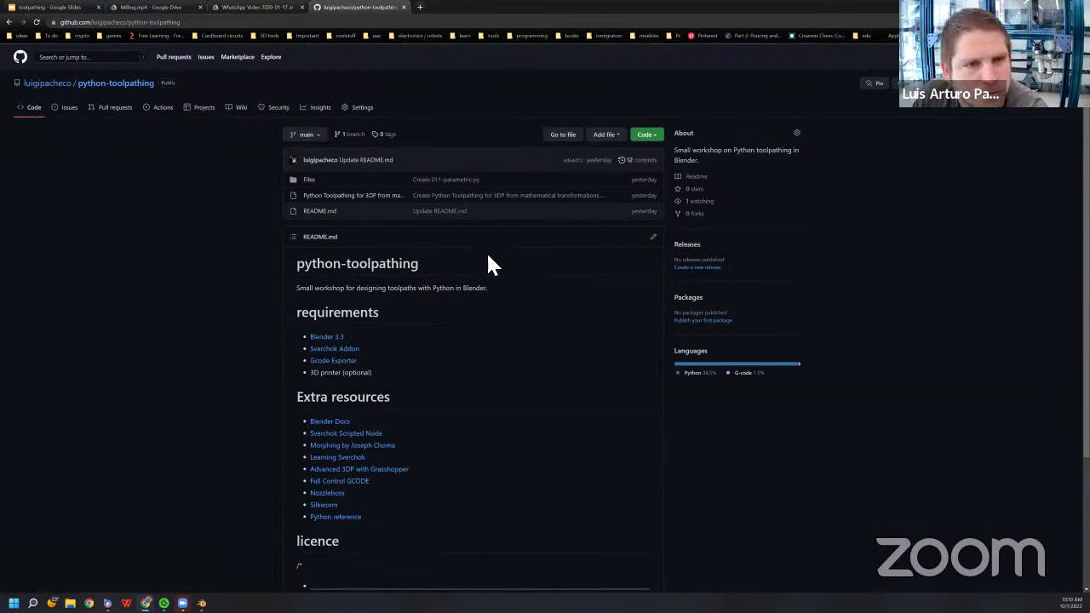
Step: Scroll the python-toolpathing README and follow its Blender 3.3 requirement link
scroll(471, 247, "down", 3)
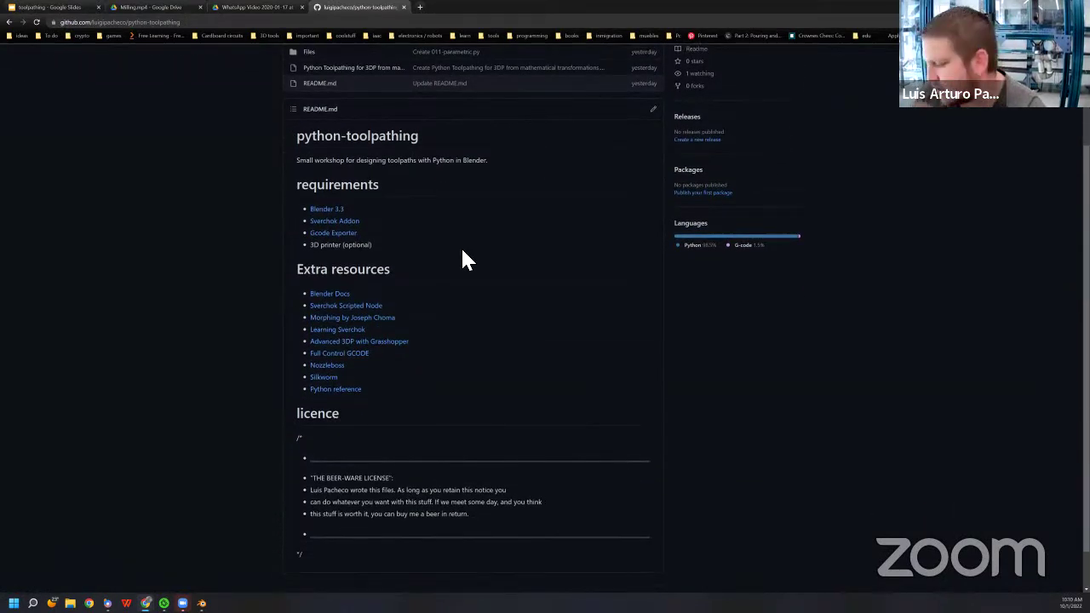
scroll(429, 268, "up", 1)
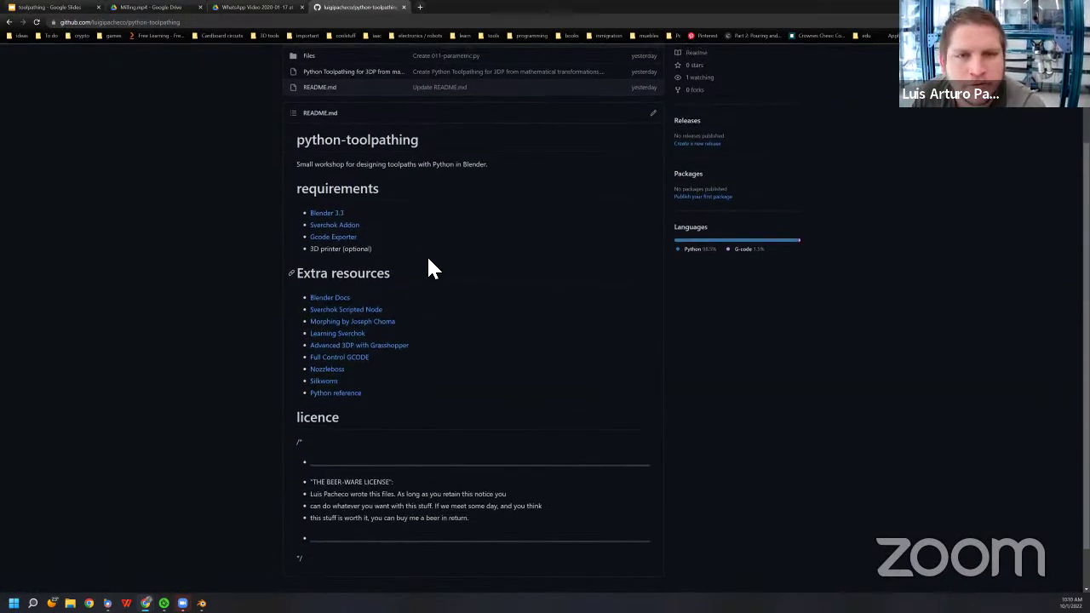
scroll(428, 263, "up", 2)
scroll(389, 304, "down", 1)
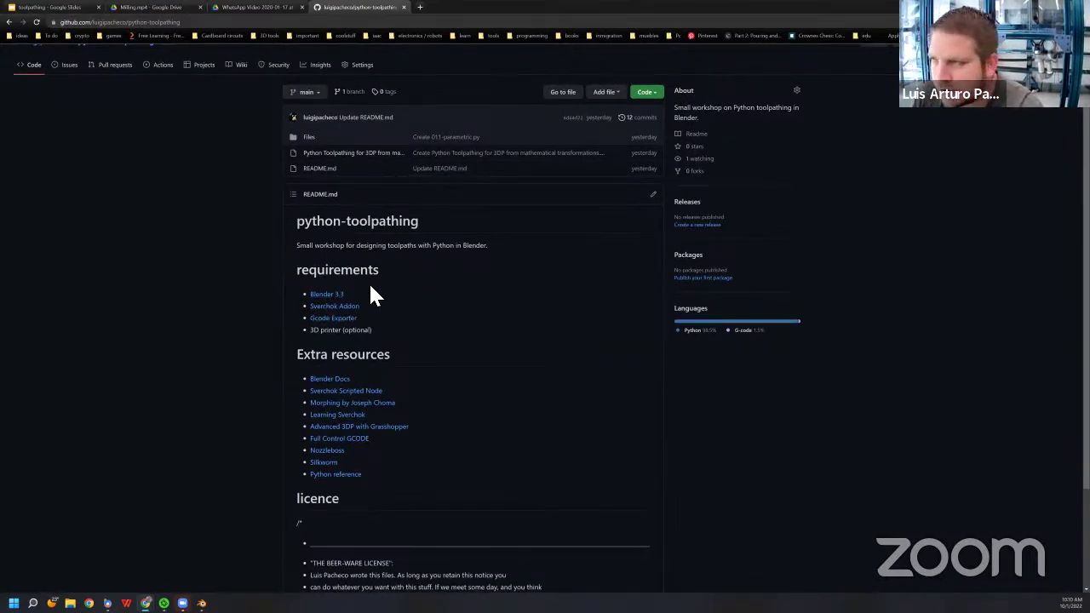
left_click(340, 294)
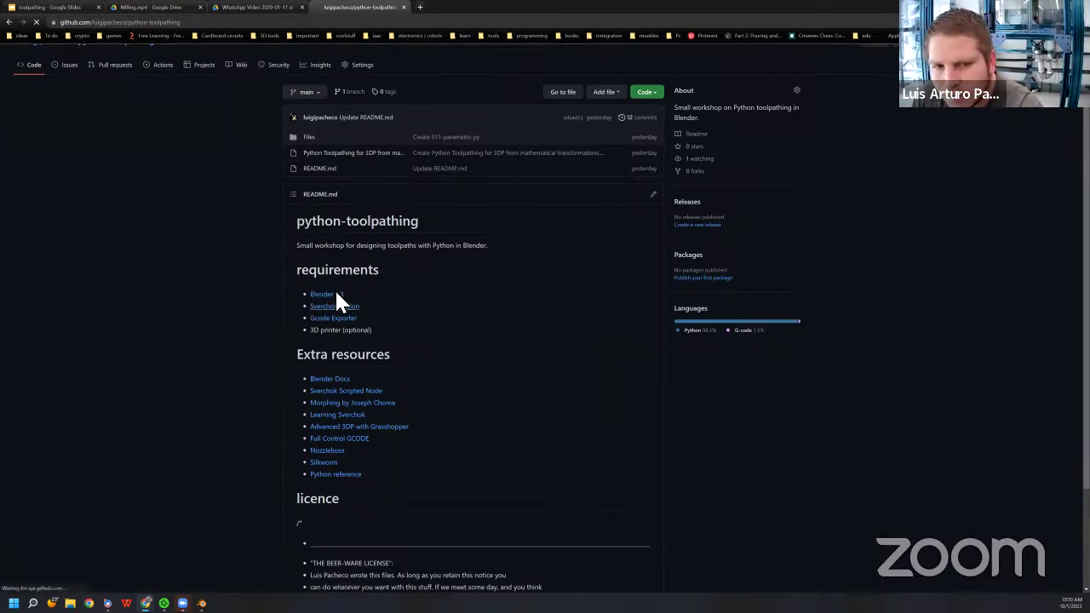